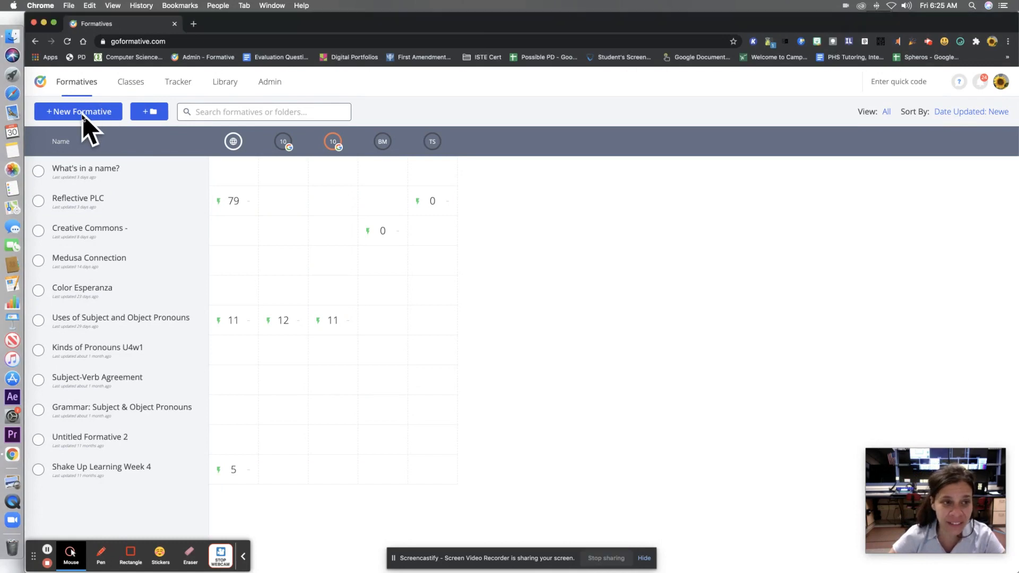
- Create a new formative and add an Enhance a PDF/Doc/Image/GoogleDoc item to it
left_click(83, 114)
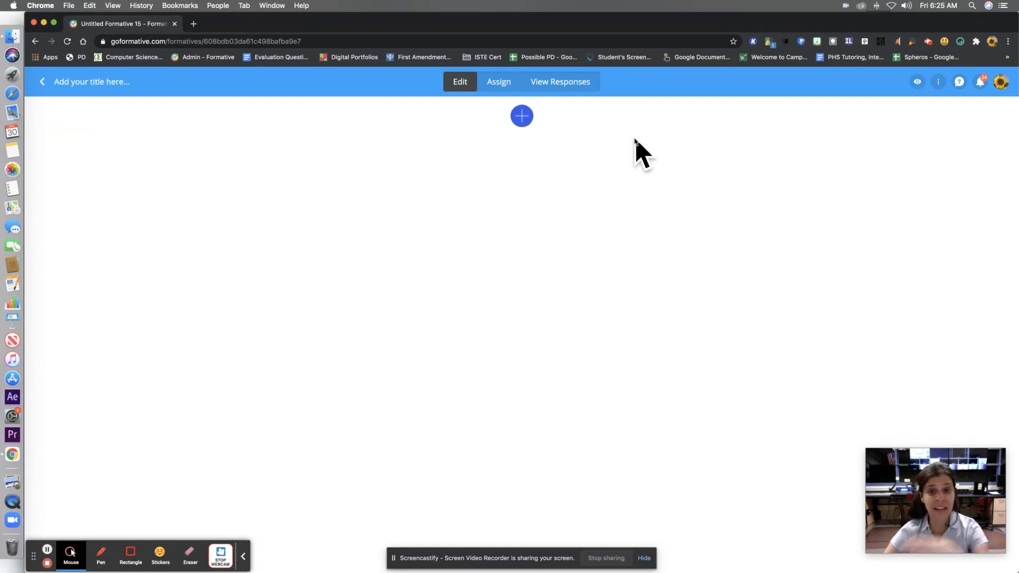
left_click(525, 120)
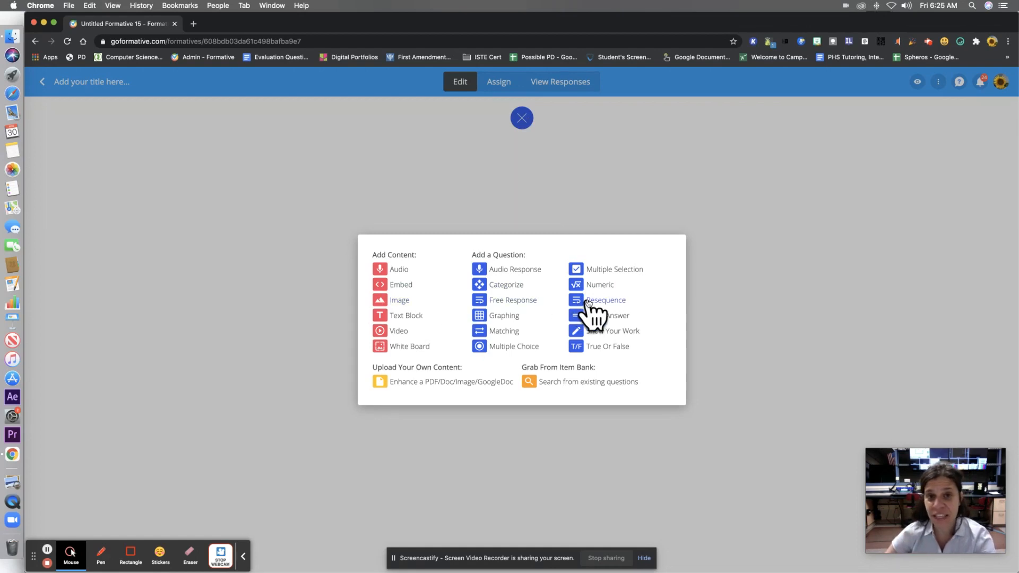
left_click(460, 383)
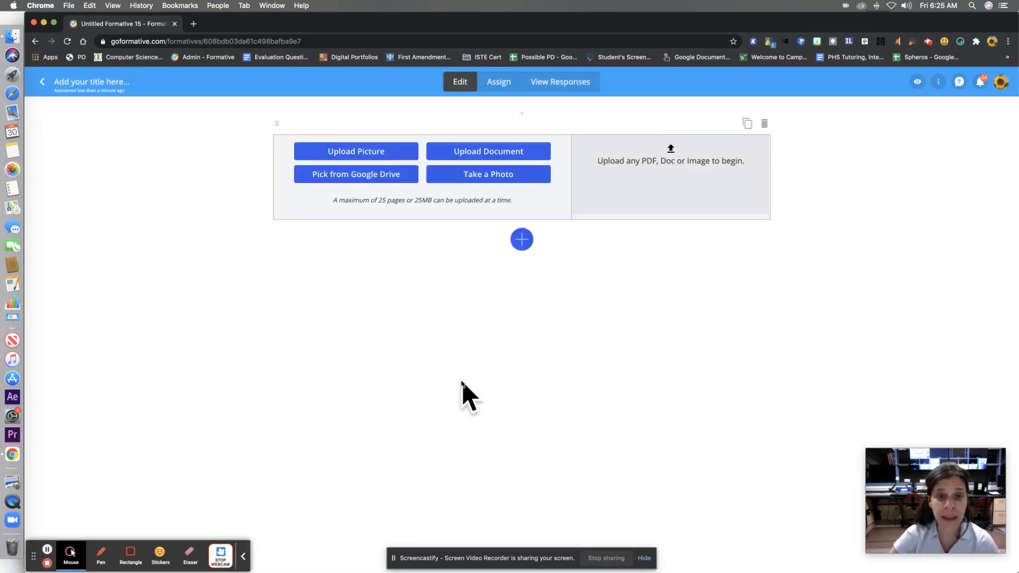
- Choose Google Drive as the file source and allow Formative to access the first listed Google account
left_click(362, 177)
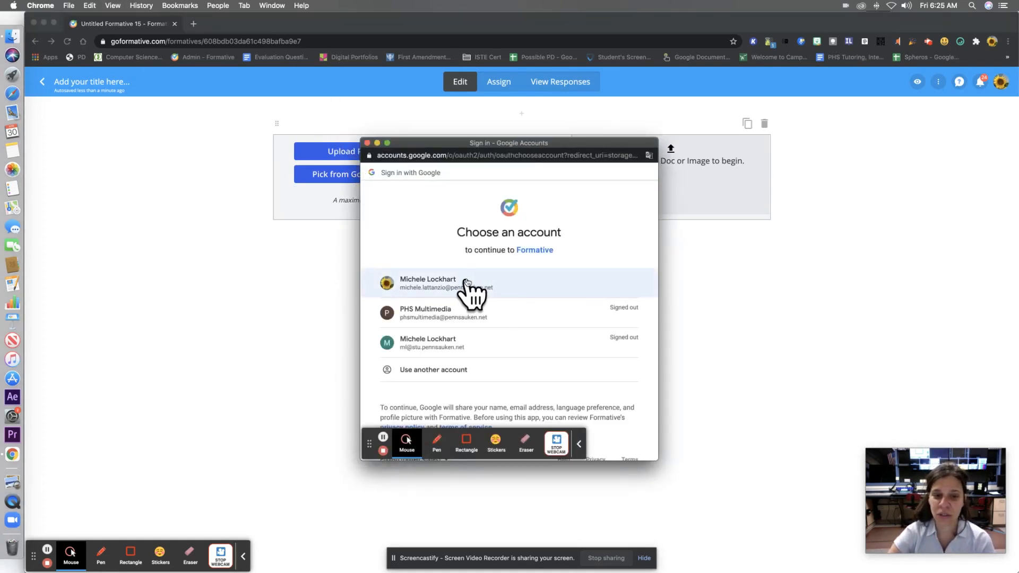
left_click(471, 284)
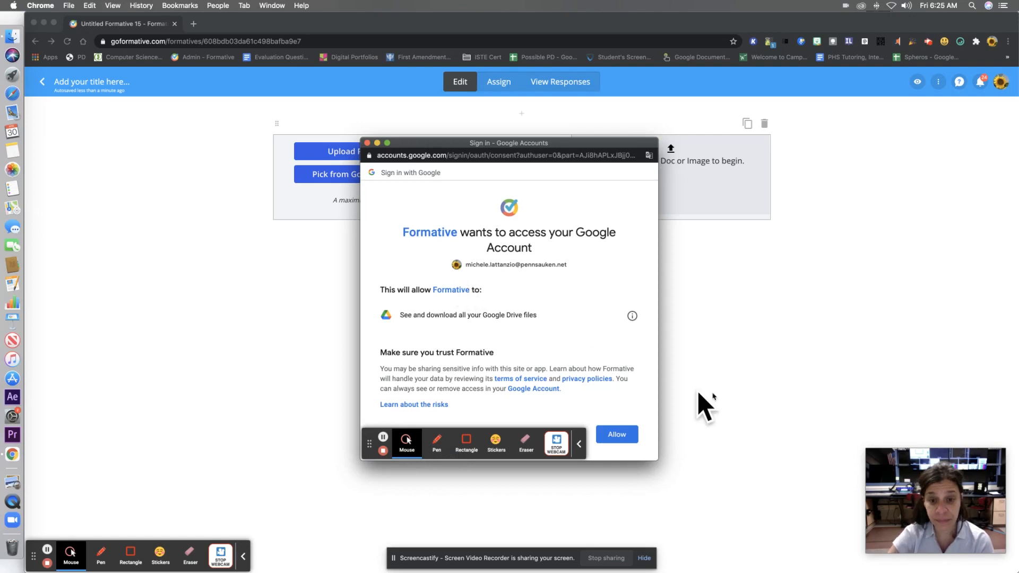
left_click(618, 435)
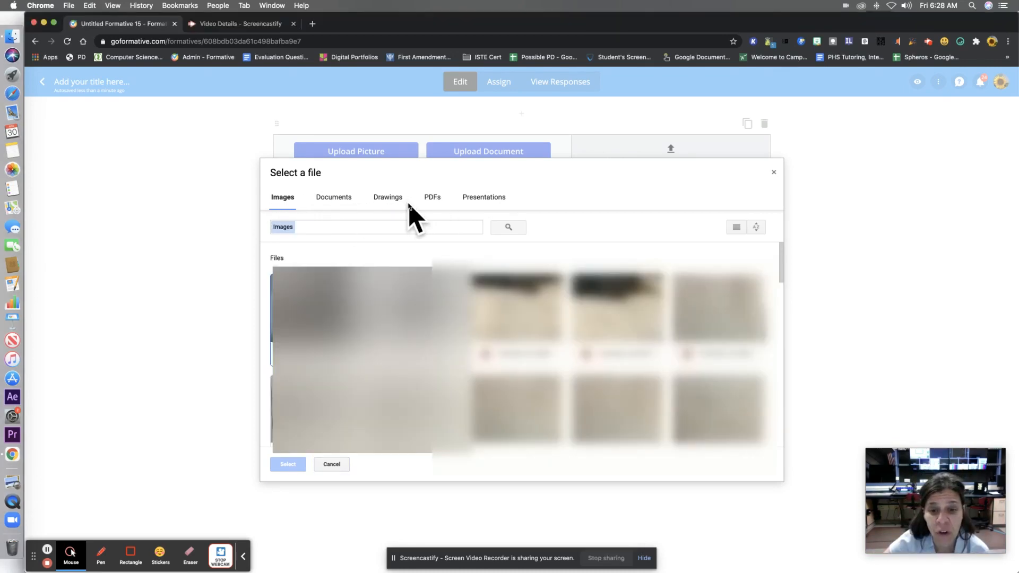
- Search the Drive PDFs for "benchmark" and insert the Basketball Benchmark worksheet, whose title starts with "Original"
left_click(428, 199)
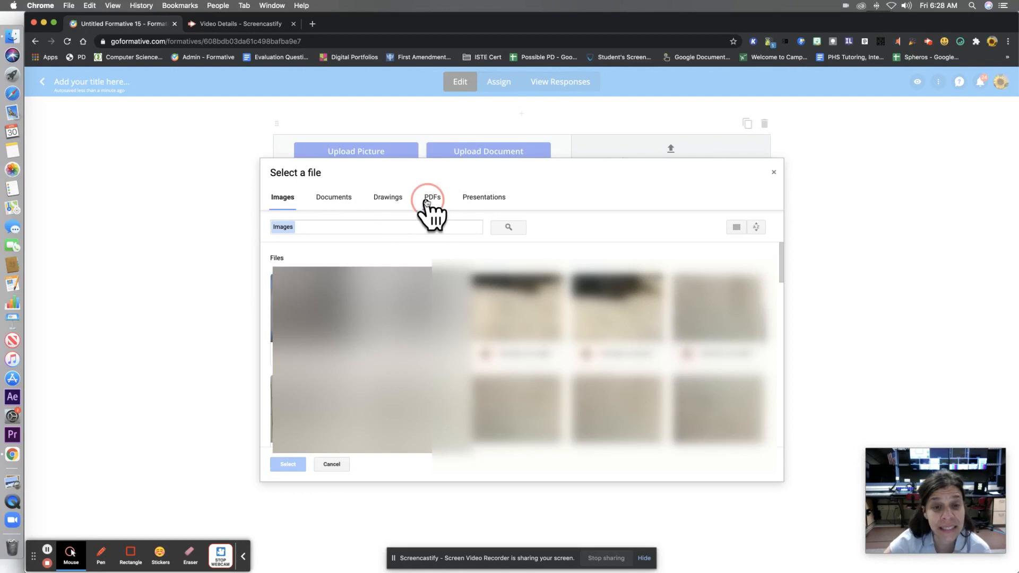
left_click(417, 229)
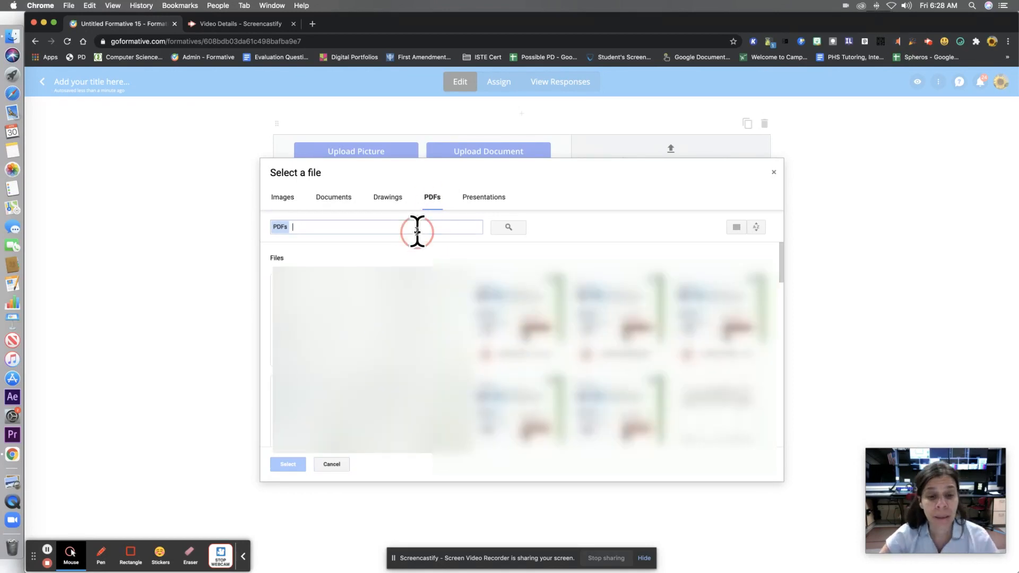
type("ben")
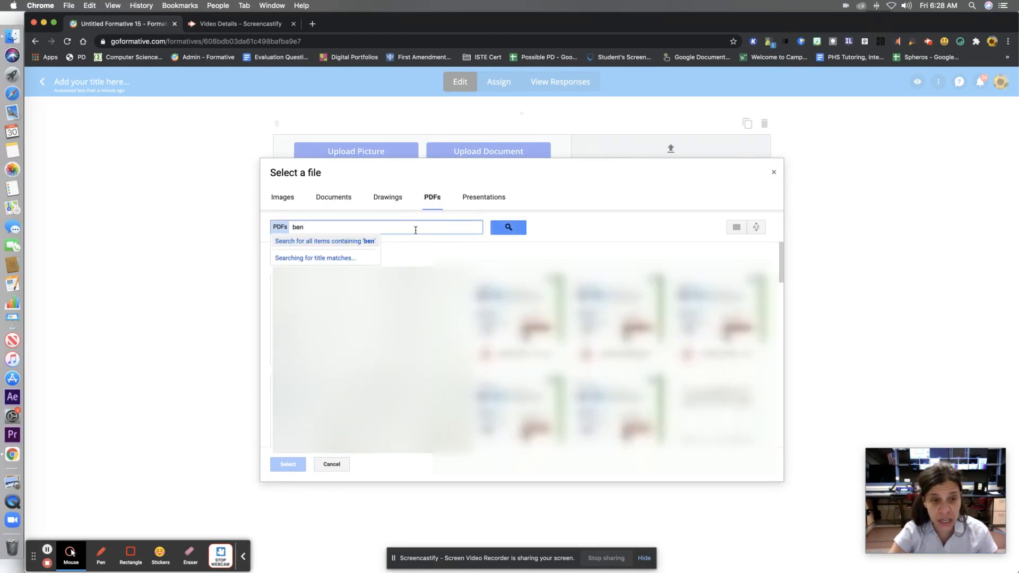
type("chmark")
key("Return")
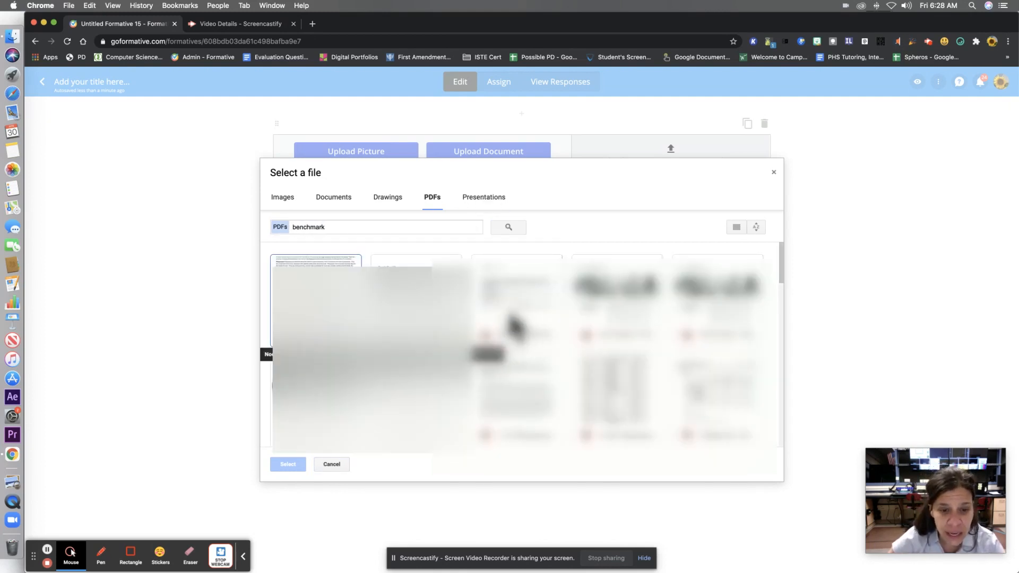
scroll(514, 325, "down", 2)
scroll(513, 324, "down", 4)
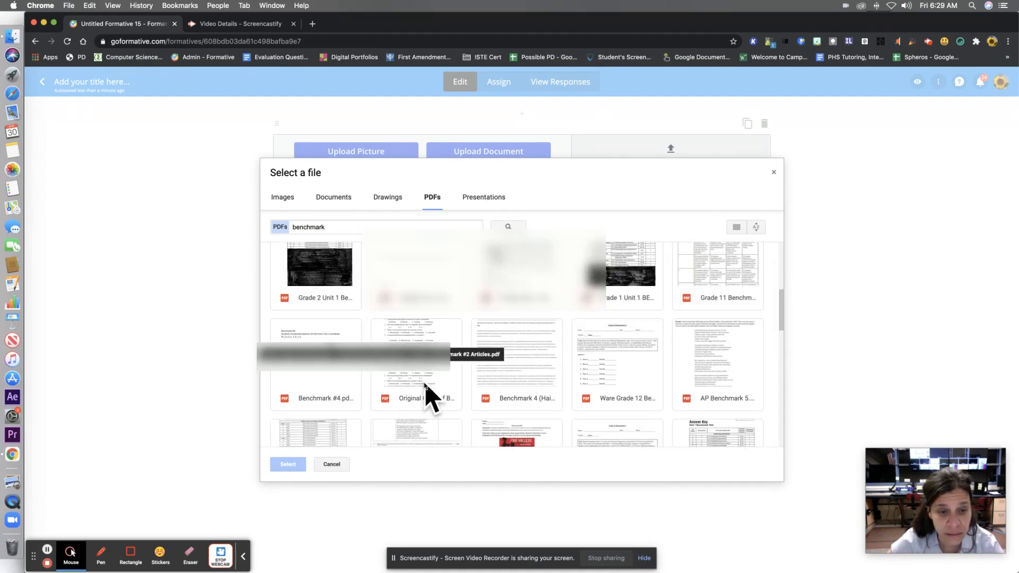
double_click(435, 374)
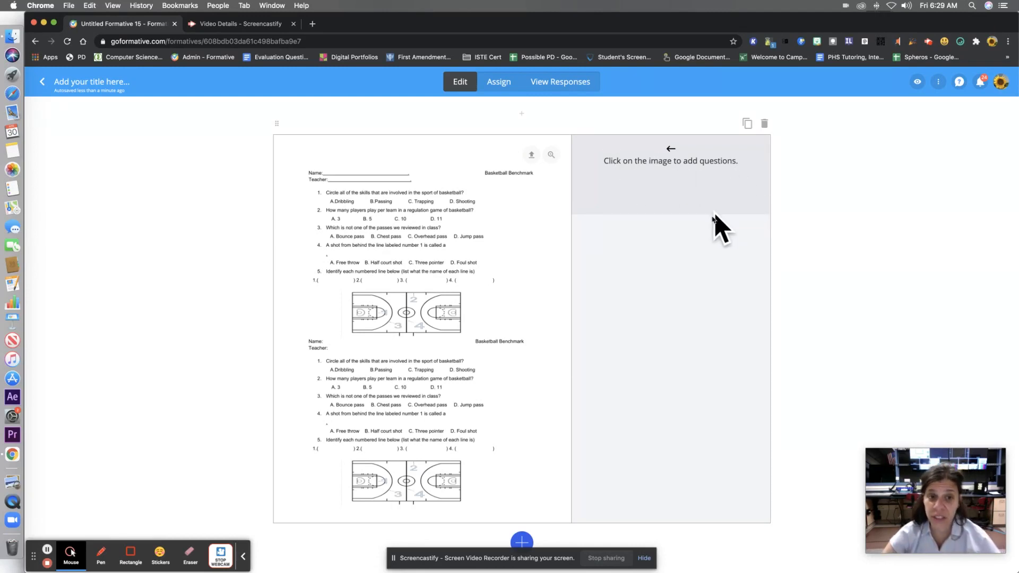
- Add a Multiple Choice question beside the worksheet's first question with the text "Review question one on the PDF."
left_click(472, 193)
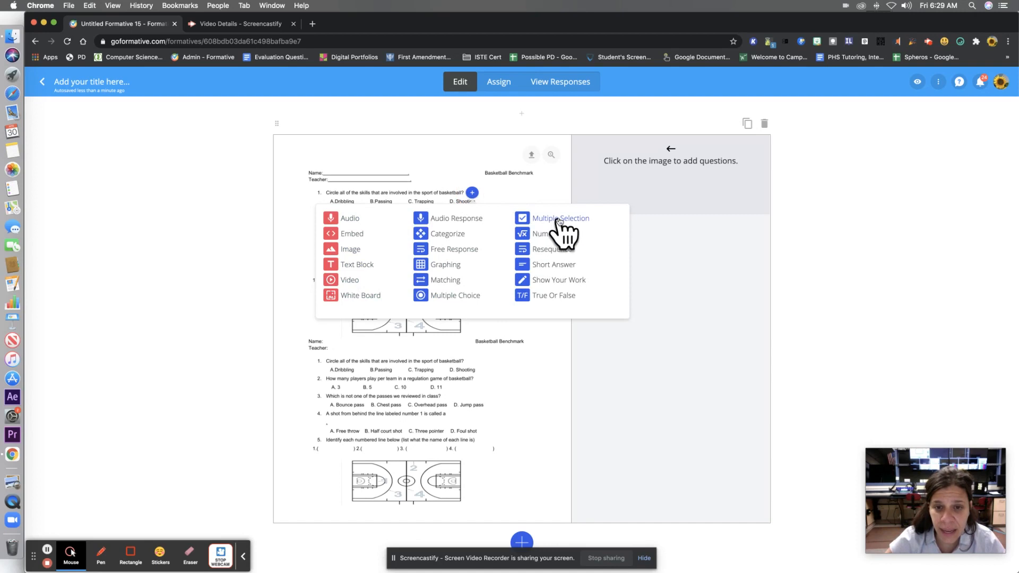
left_click(453, 296)
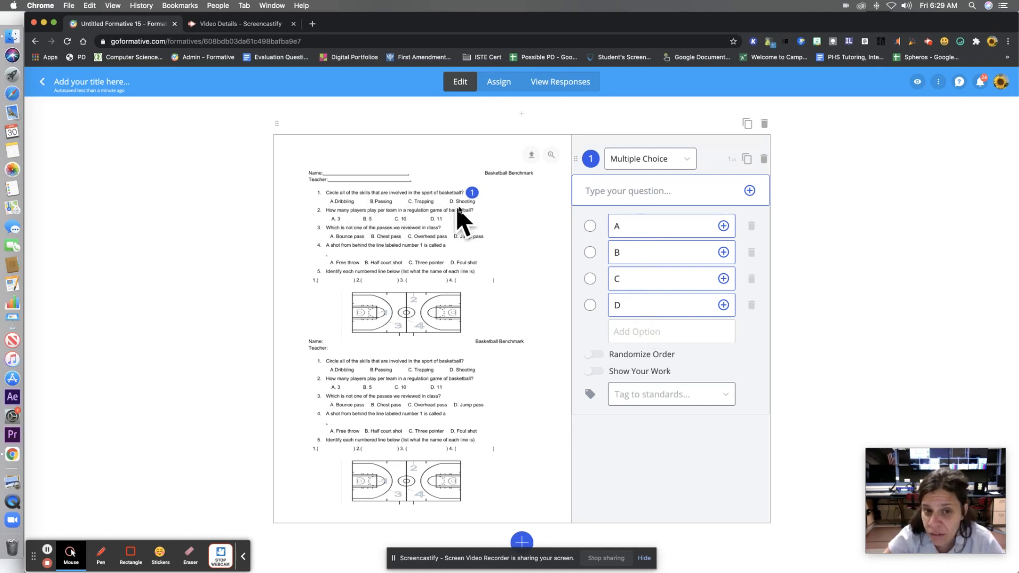
left_click(629, 191)
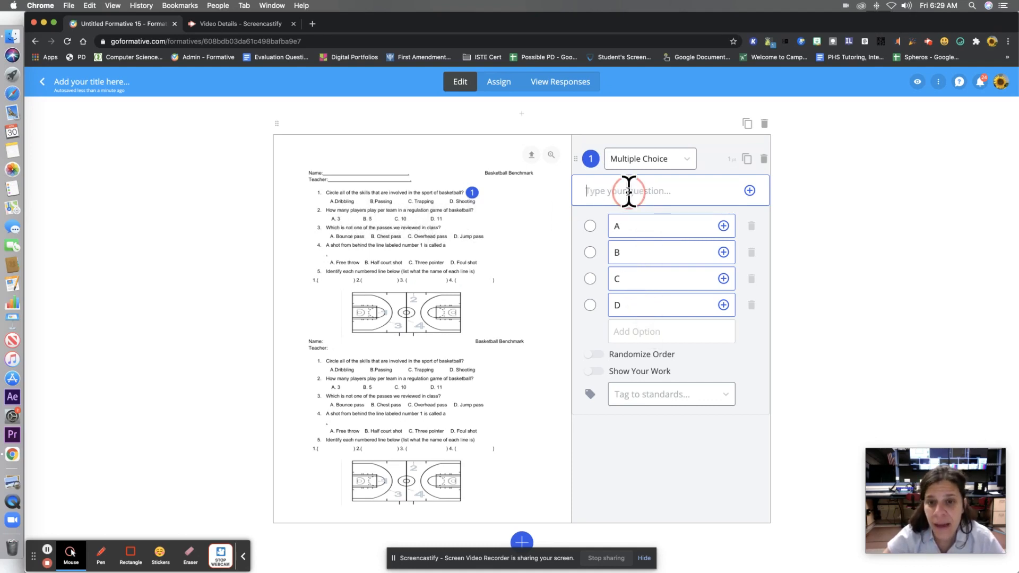
type("Review question o")
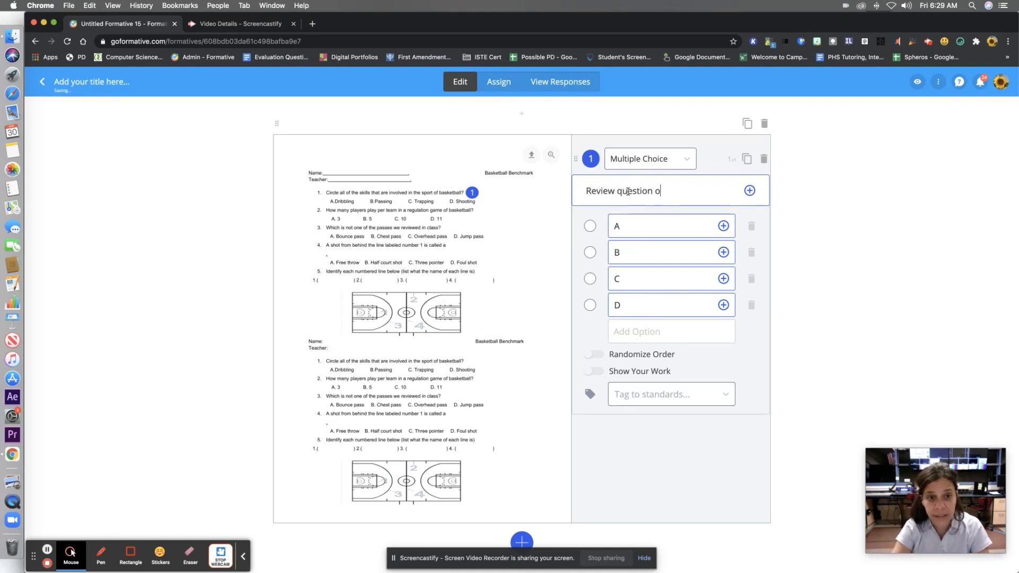
type("ne on the PDF.")
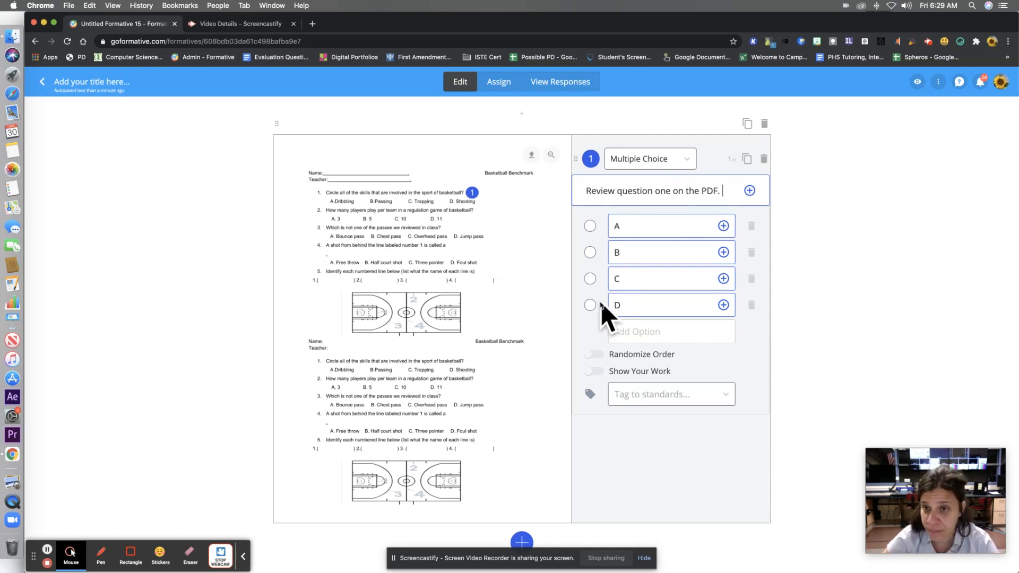
- Record an audio clip and add it to the text of question one
left_click(749, 191)
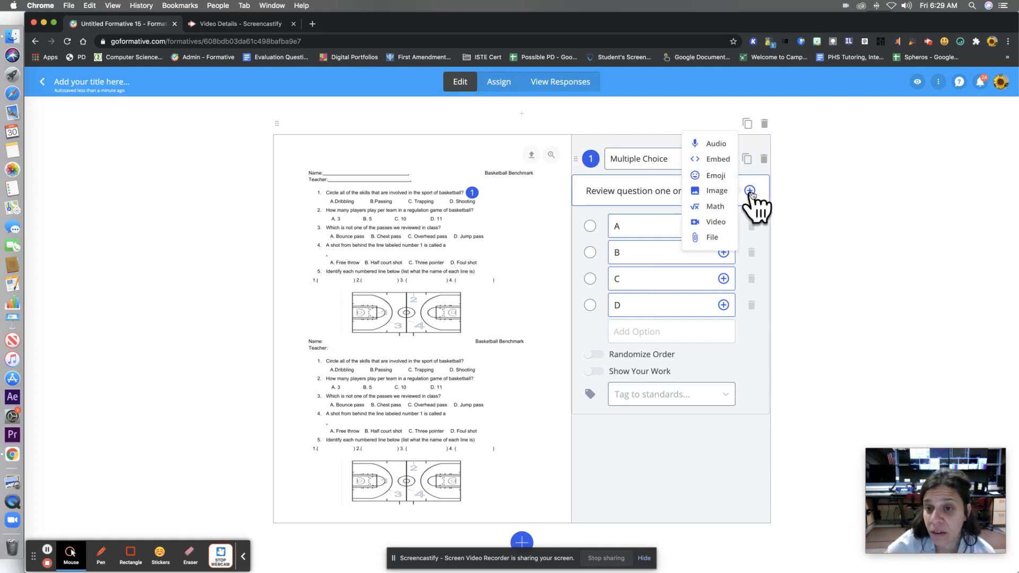
left_click(713, 143)
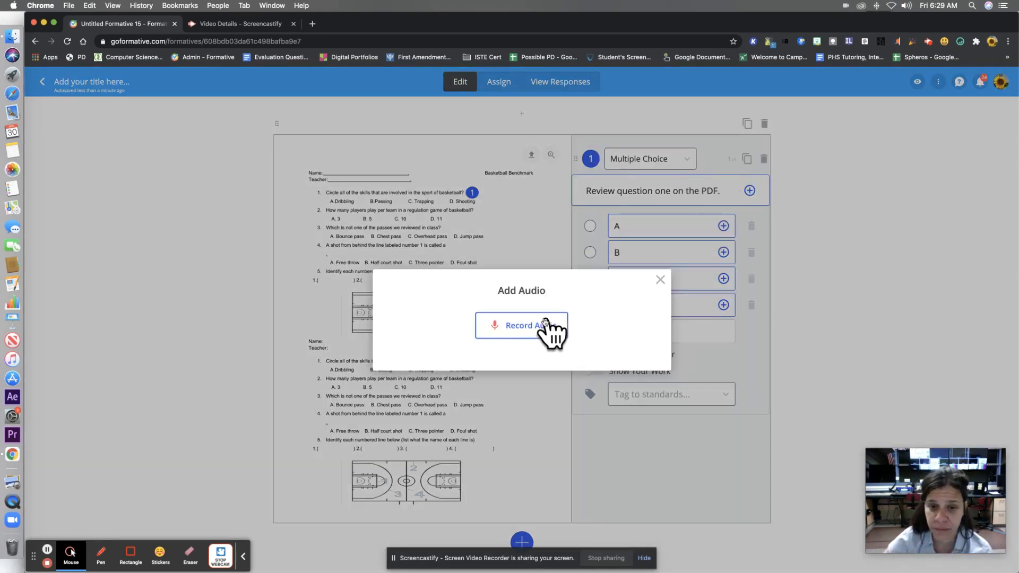
left_click(526, 325)
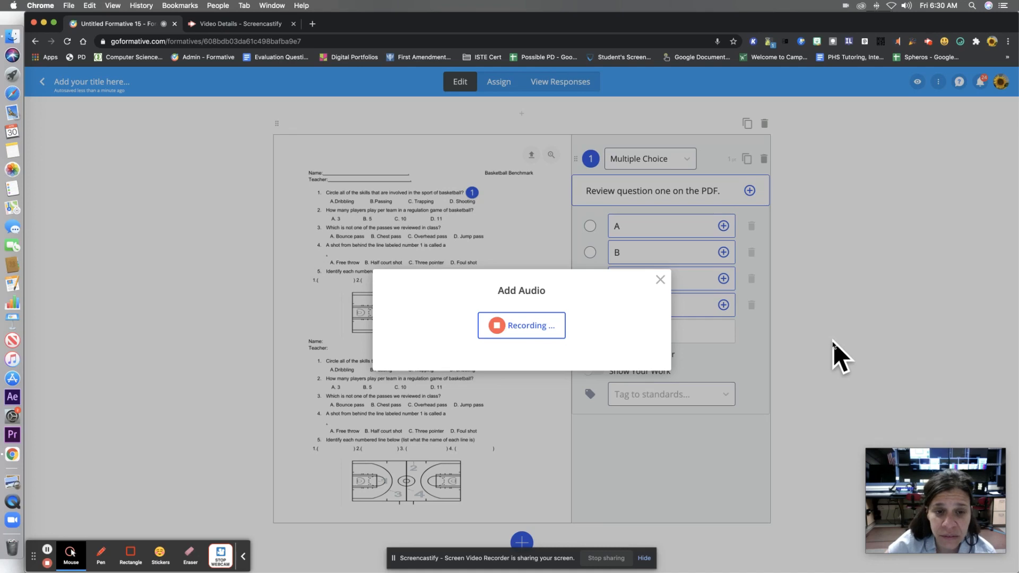
left_click(521, 325)
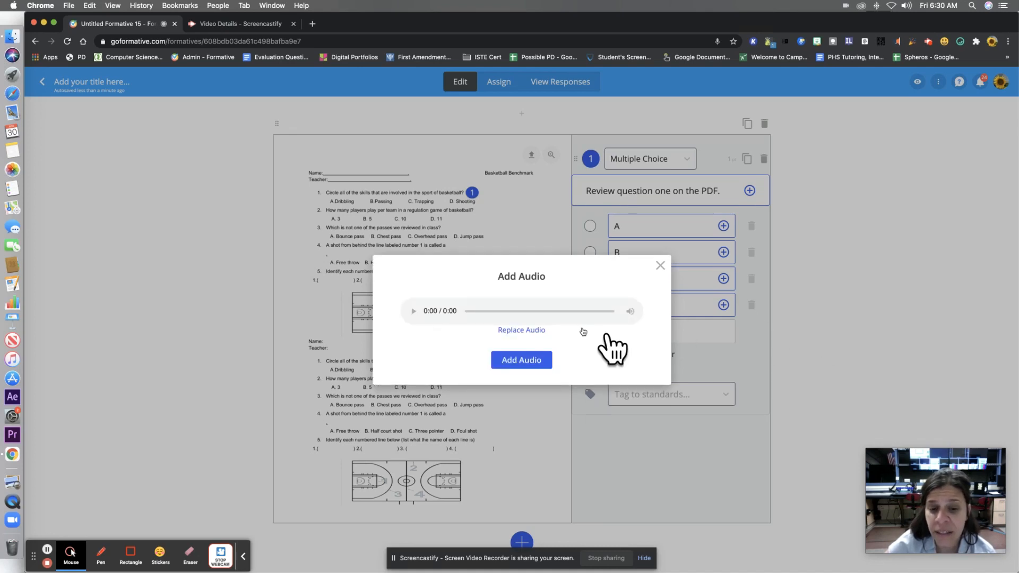
left_click(524, 363)
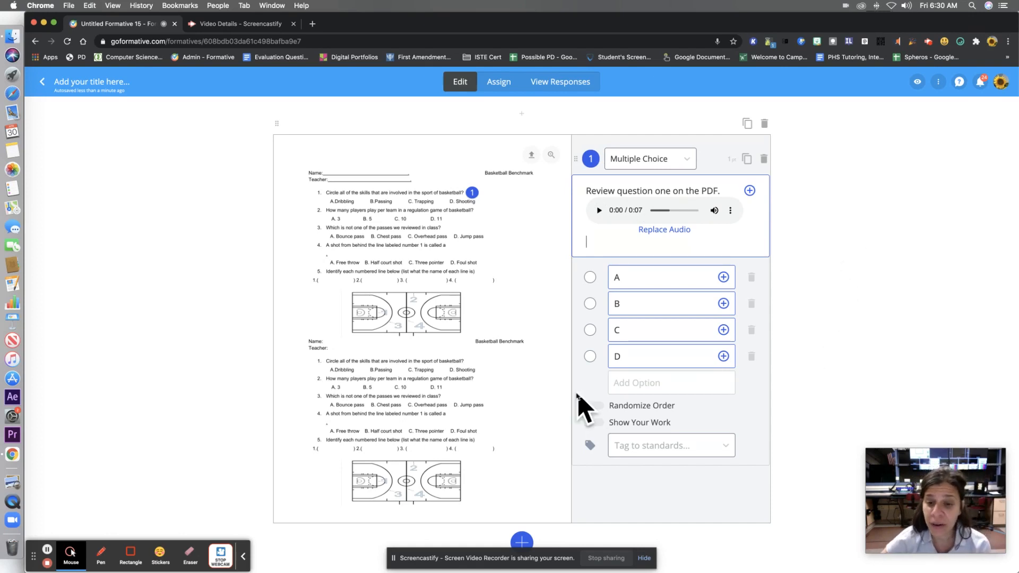
- Try Randomize Order on question one, switch it back off, and enable Show Your Work
left_click(592, 406)
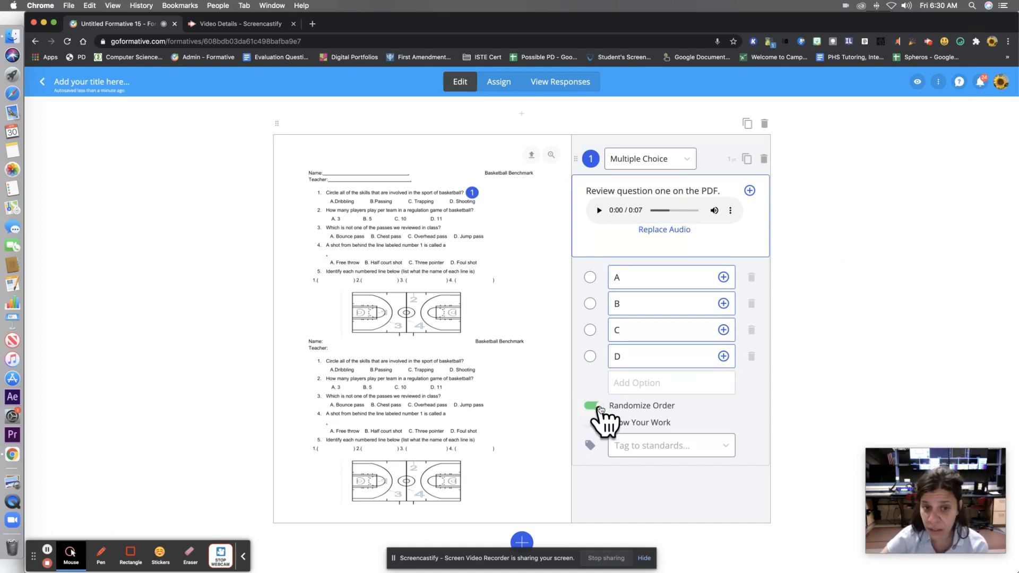
left_click(592, 406)
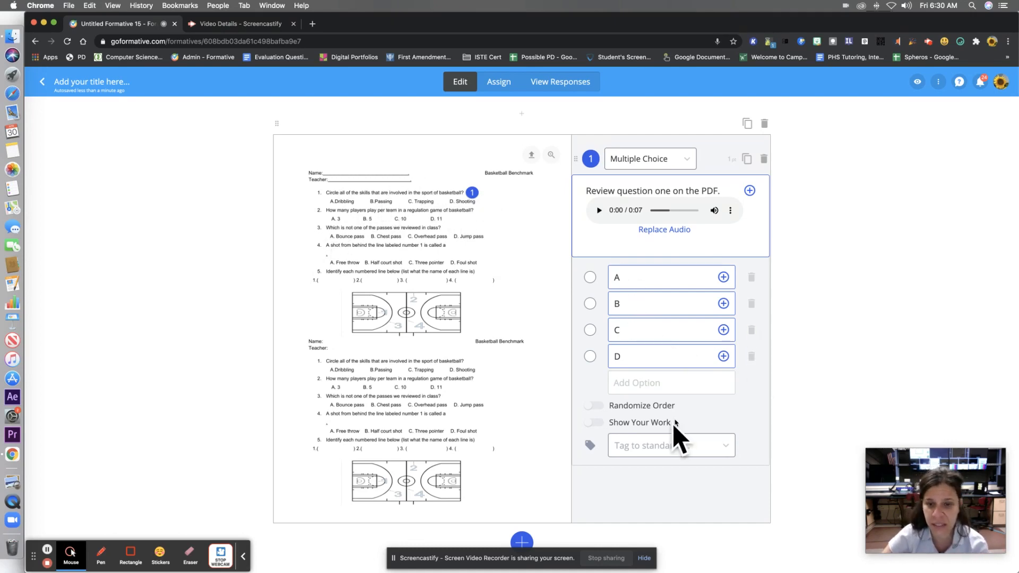
left_click(593, 423)
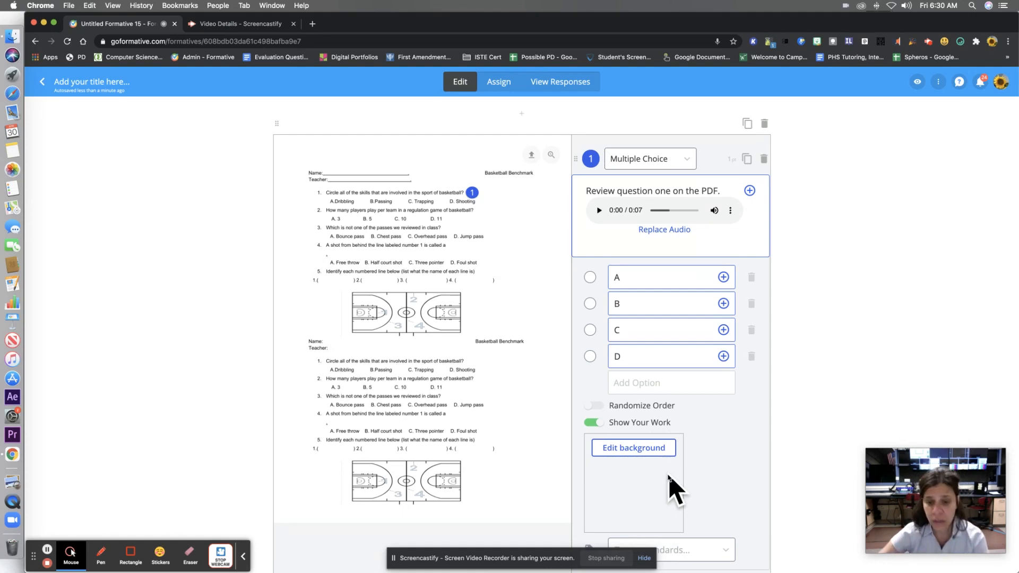
scroll(669, 476, "down", 2)
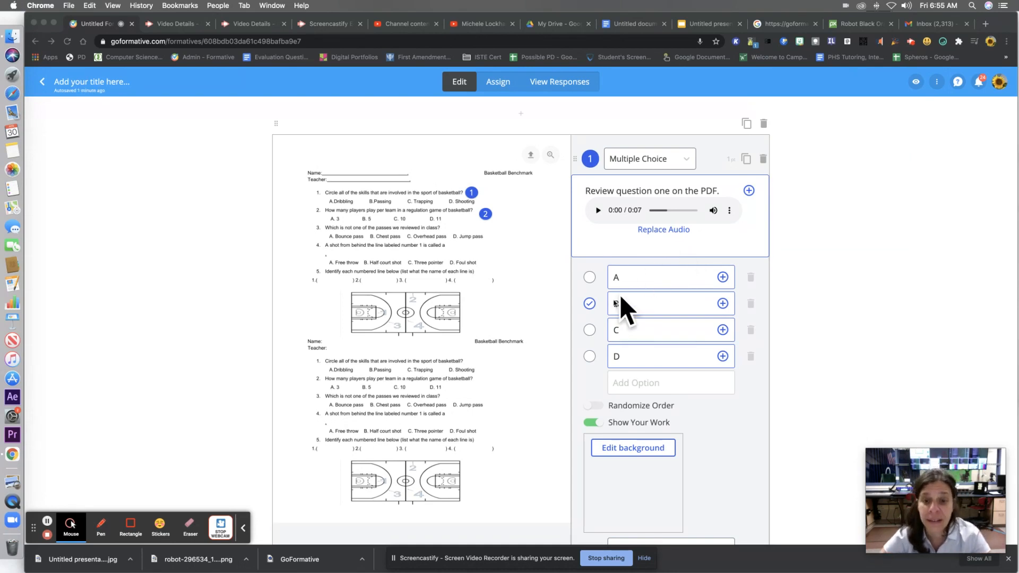
- Mark option B as question one's correct answer and try a value of 5 points for the question
left_click(590, 330)
left_click(590, 277)
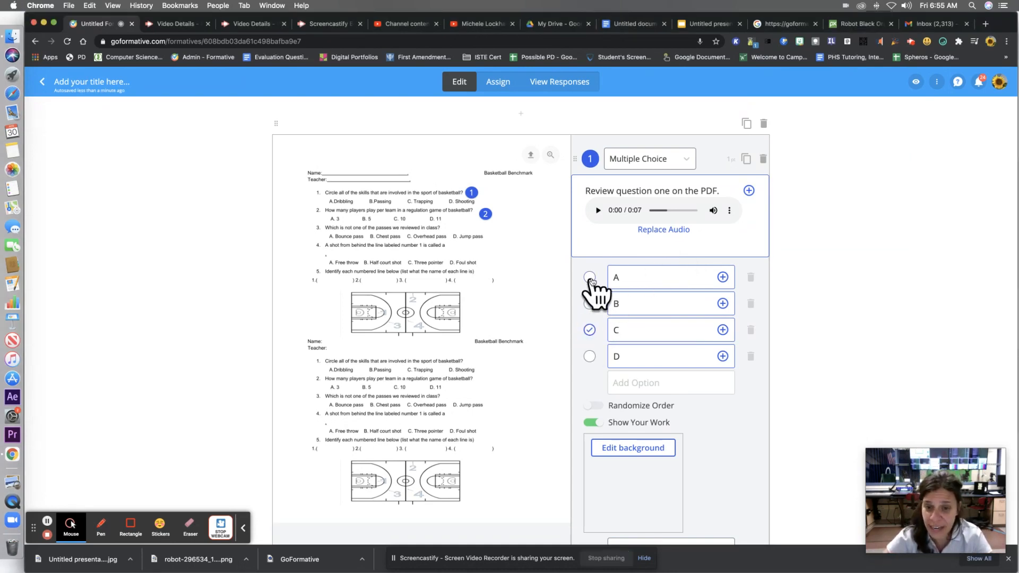
left_click(589, 304)
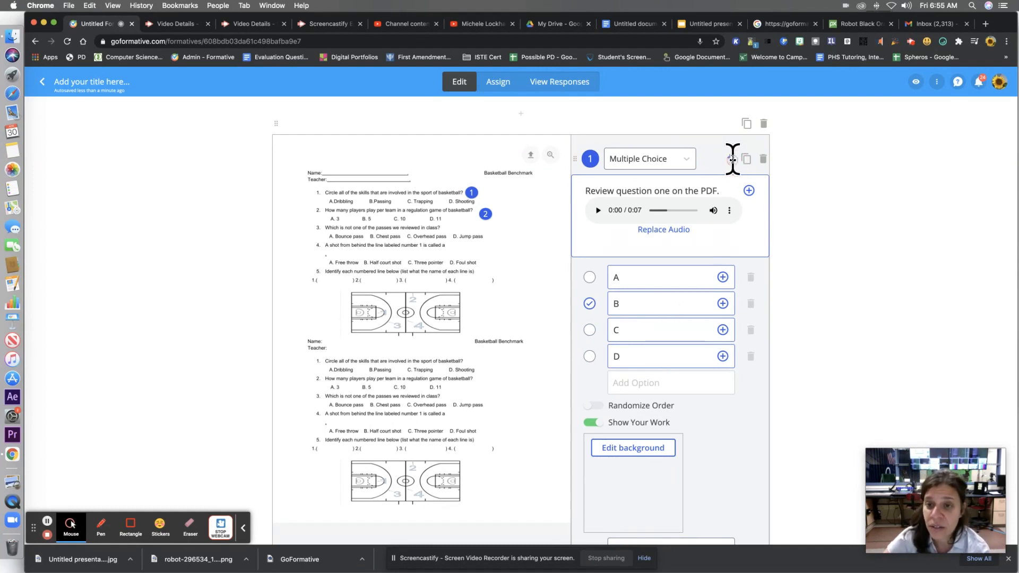
key("BackSpace")
type("5")
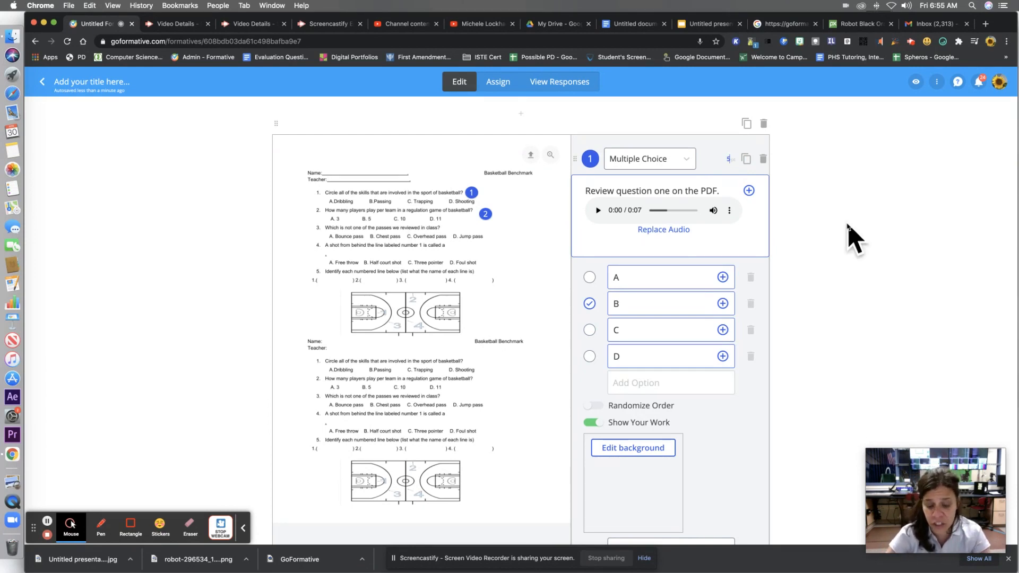
key("BackSpace")
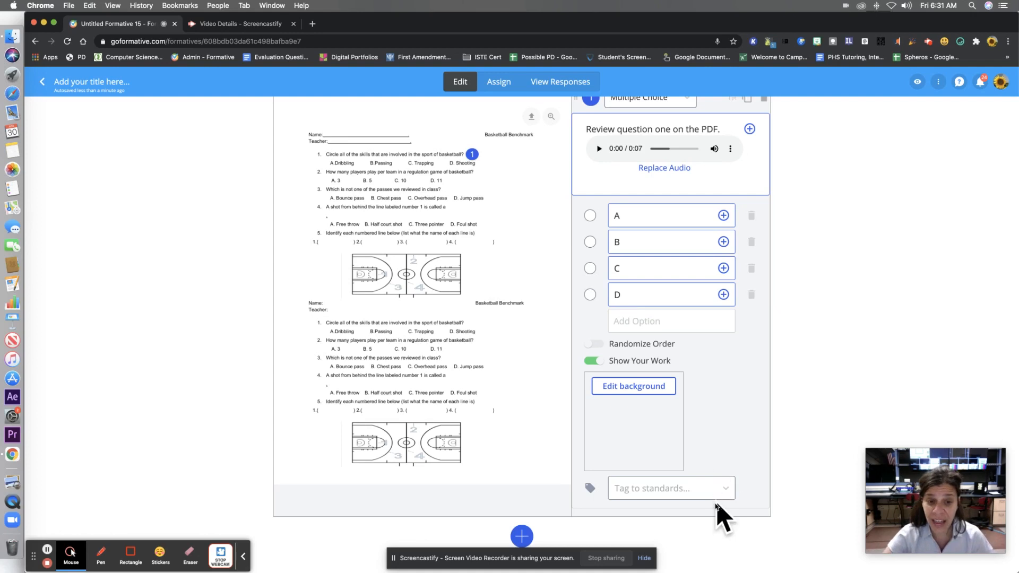
- Add a Multiple Choice question beside the worksheet's second question with the text "Review question 2 on the PDF."
scroll(683, 444, "up", 2)
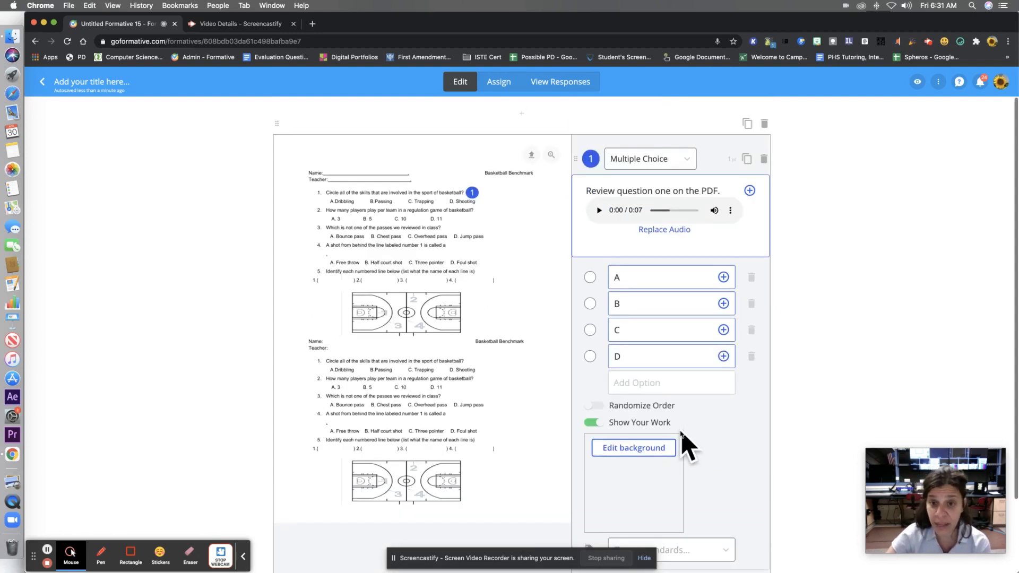
left_click(486, 214)
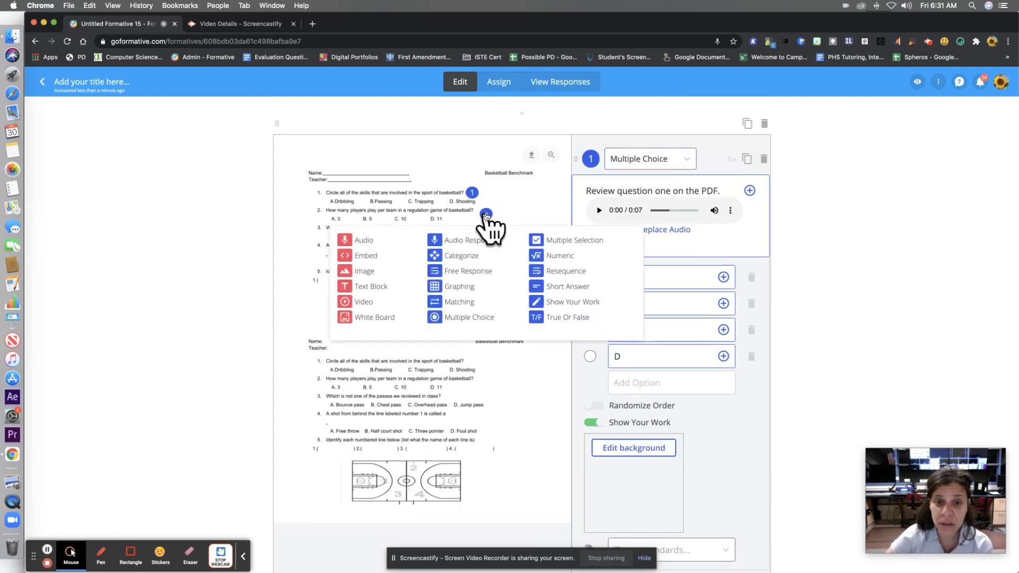
left_click(456, 317)
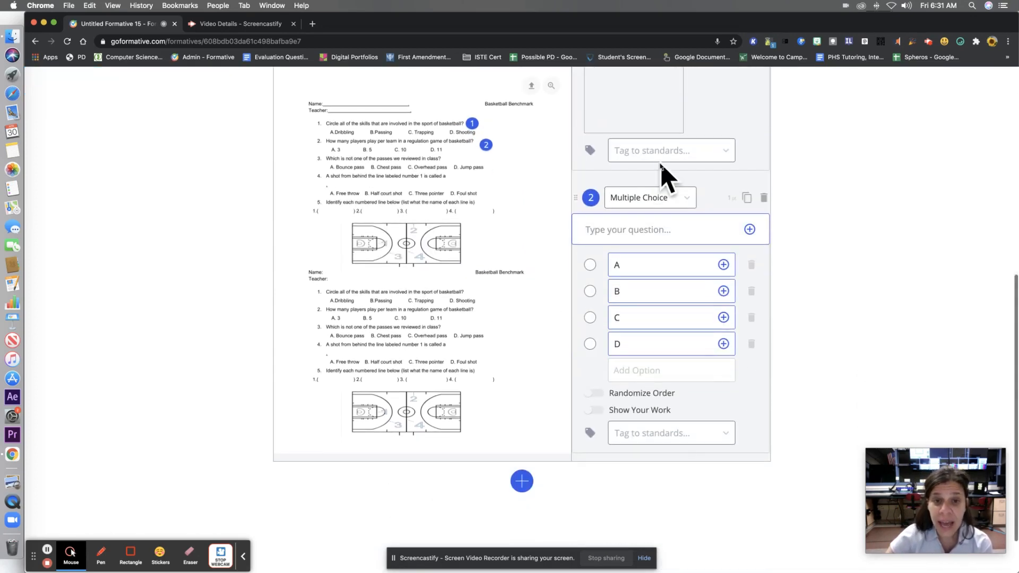
type("Review")
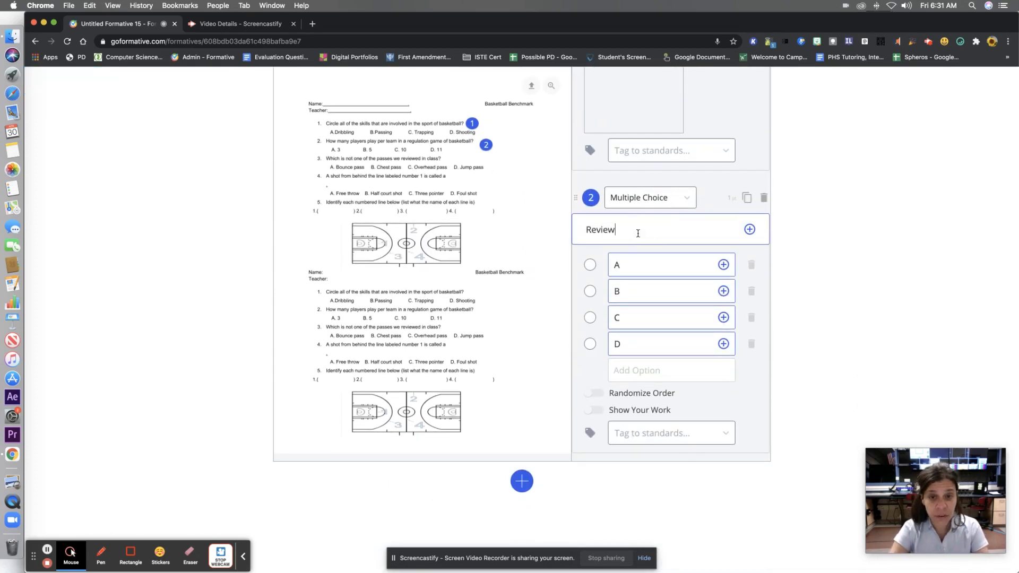
type(" questio")
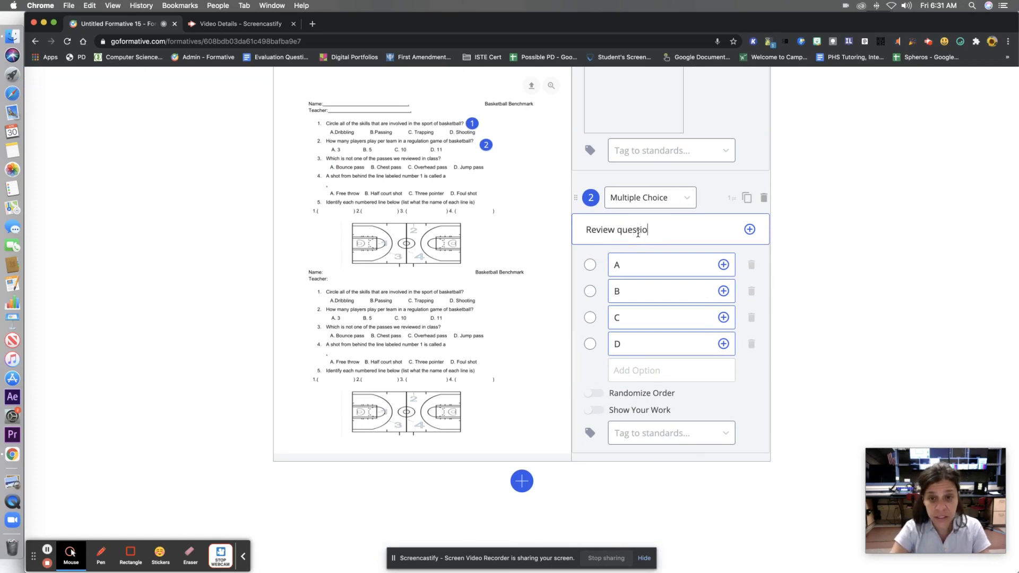
type("n 2 on the P")
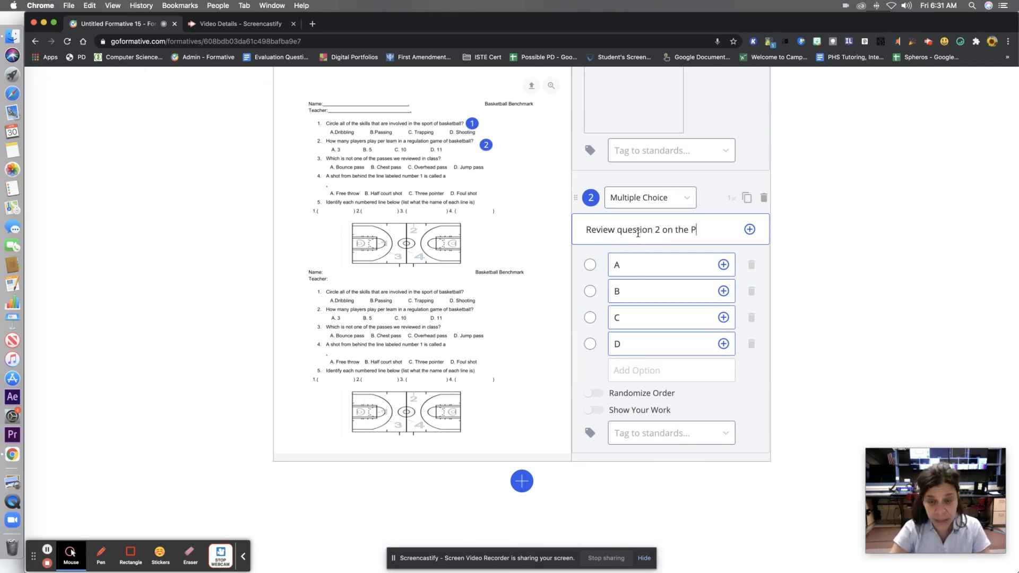
type("DF.")
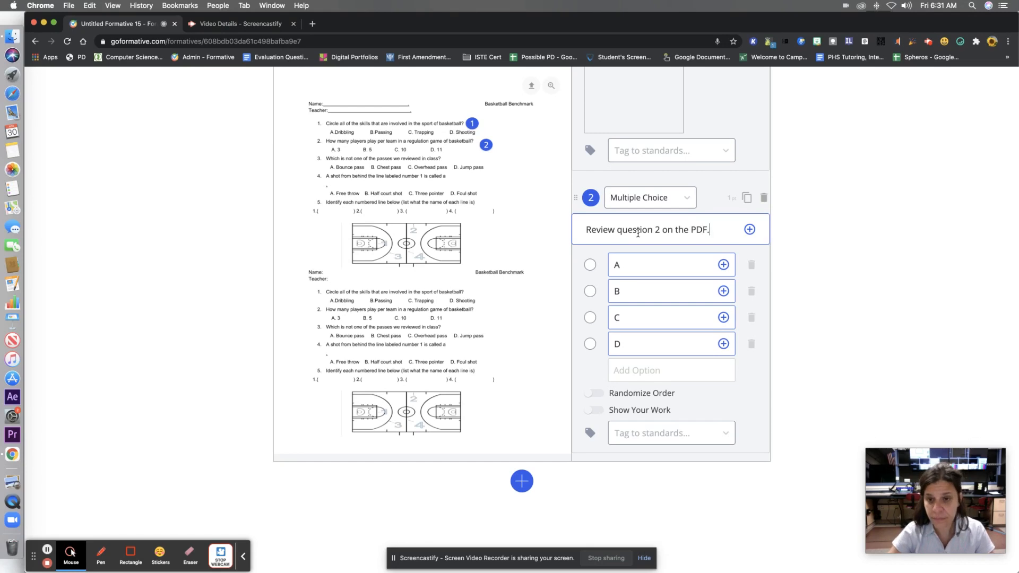
- Check which image sources can be used for question two's text, leaving the question without an image
scroll(639, 239, "down", 1)
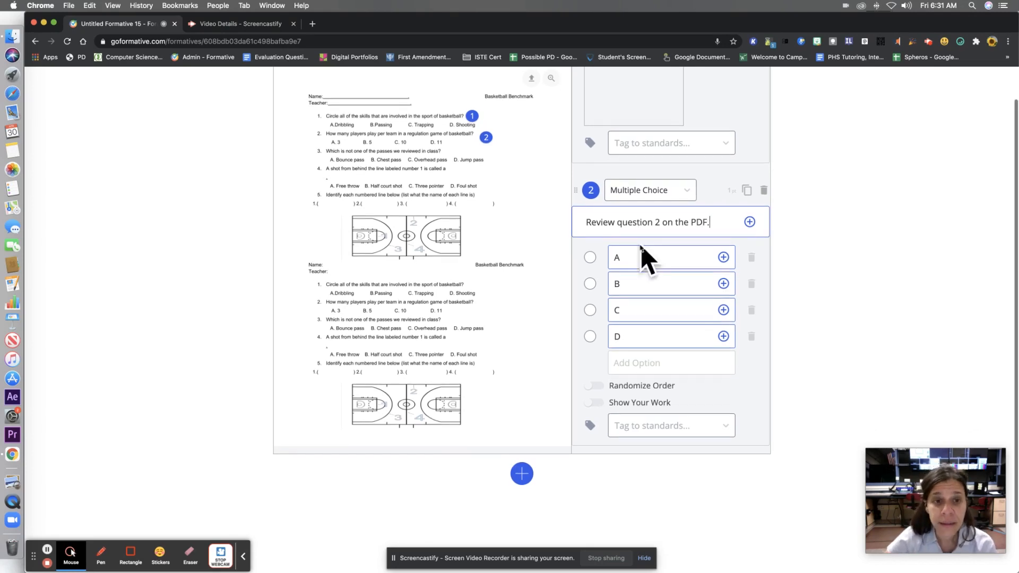
left_click(750, 223)
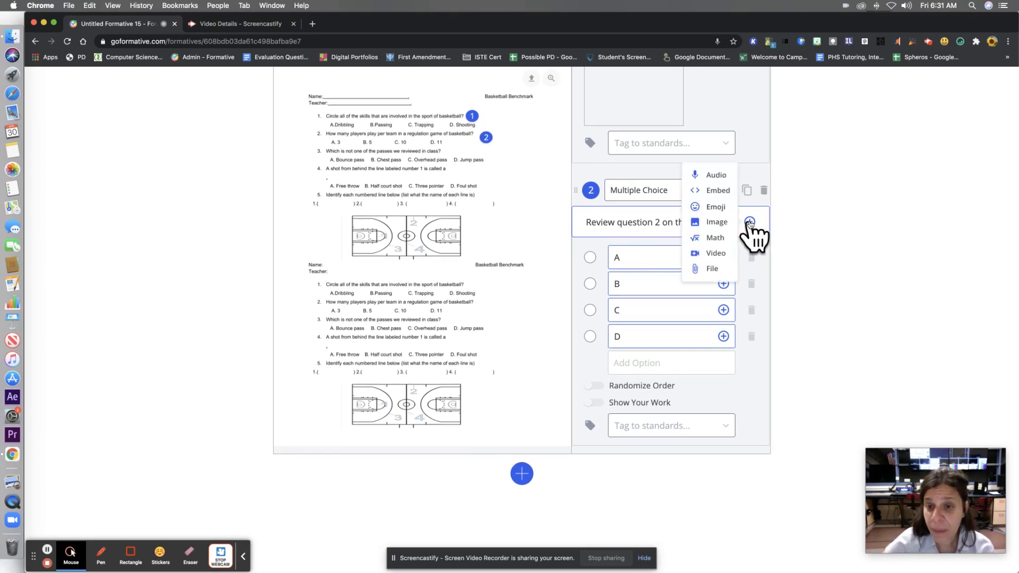
left_click(716, 223)
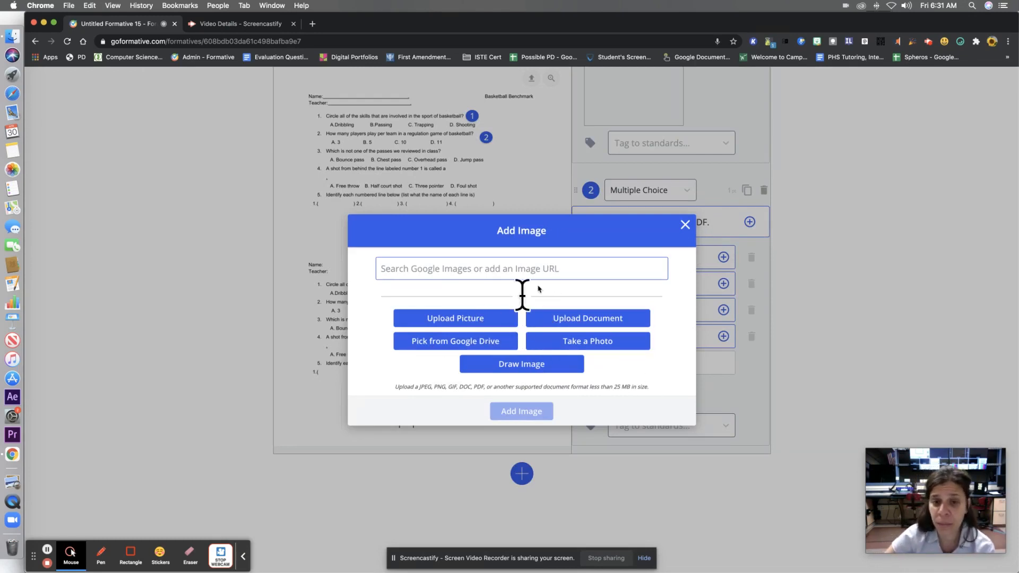
left_click(685, 225)
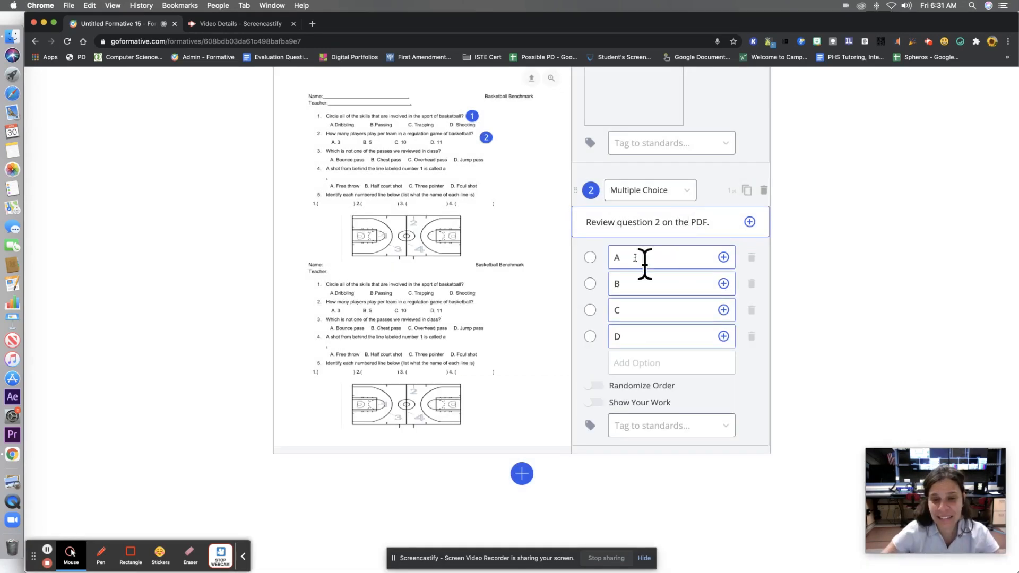
- Look over the content and question types that can be placed beside the worksheet's fourth question
scroll(827, 354, "up", 7)
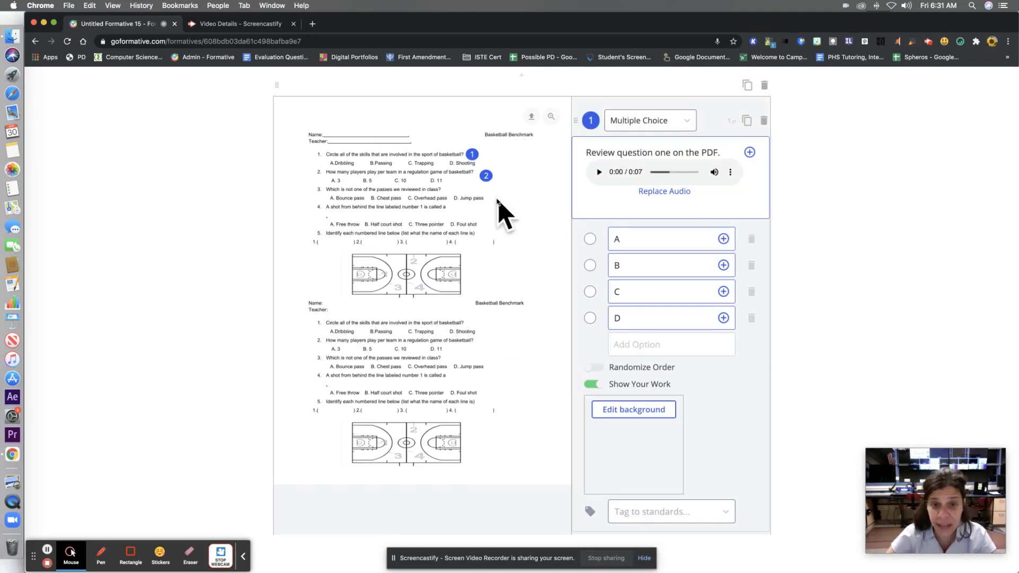
left_click(460, 209)
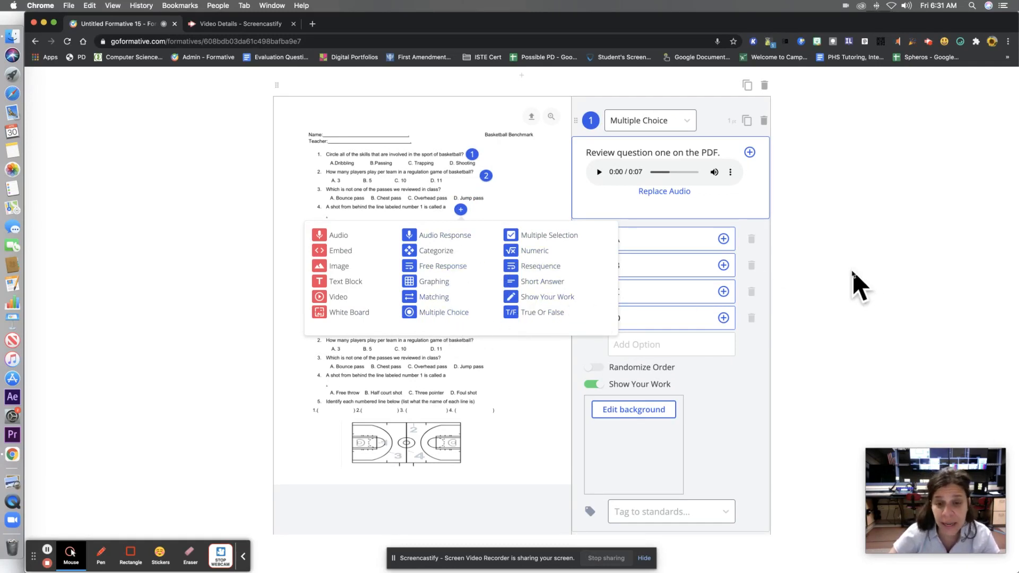
left_click(852, 285)
- Open the assignment settings of the formative
scroll(857, 287, "up", 2)
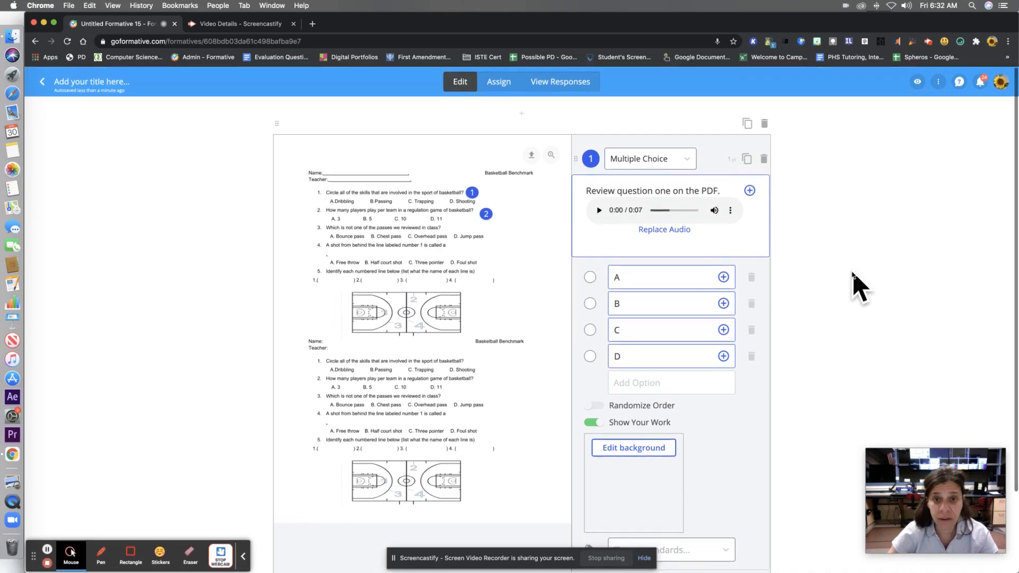
left_click(500, 84)
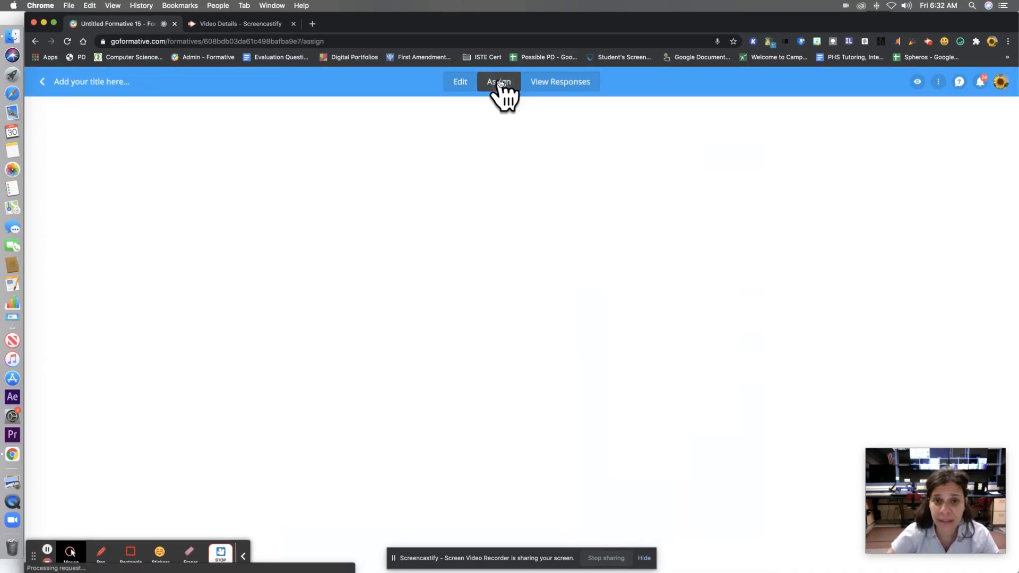